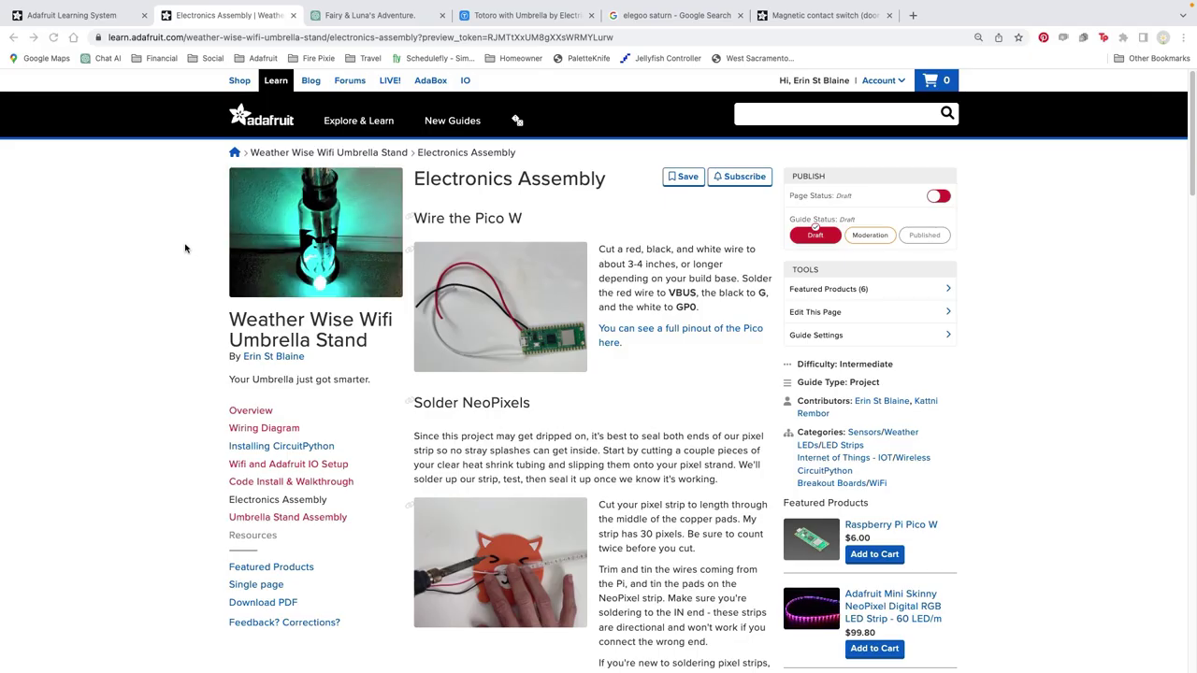
# Read through the wiring, NeoPixel soldering and testing sections of the Electronics Assembly guide page.
pyautogui.scroll(-5, 173, 259)
pyautogui.scroll(-5, 168, 273)
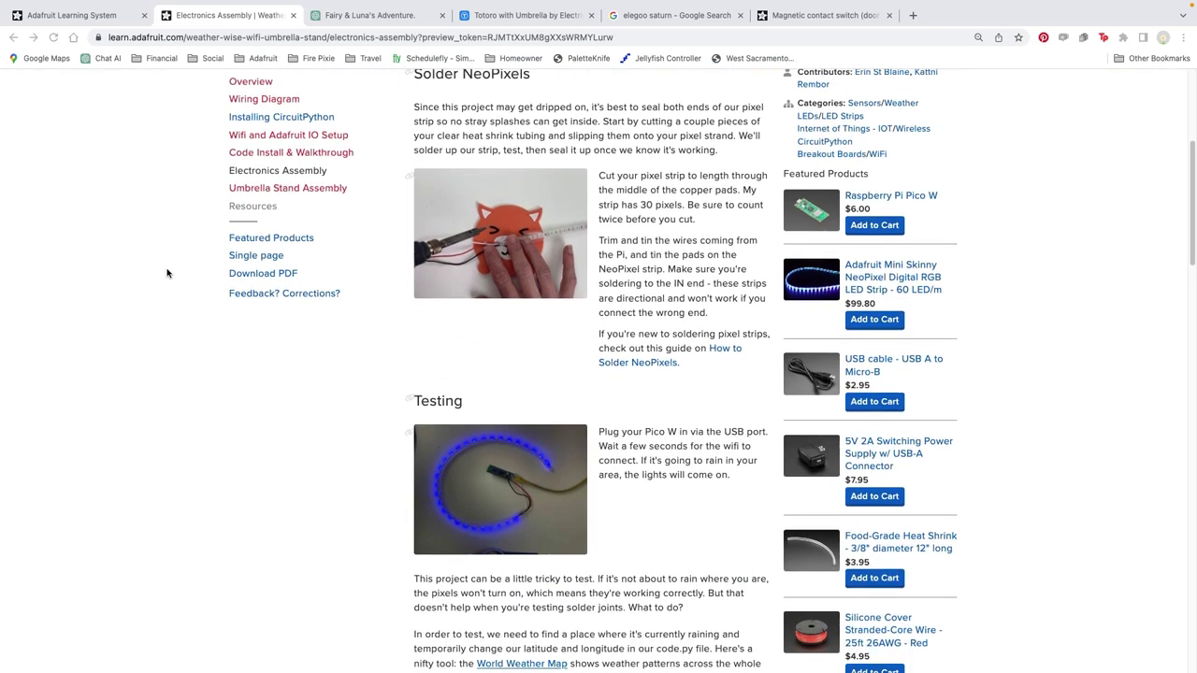
pyautogui.scroll(-10, 154, 281)
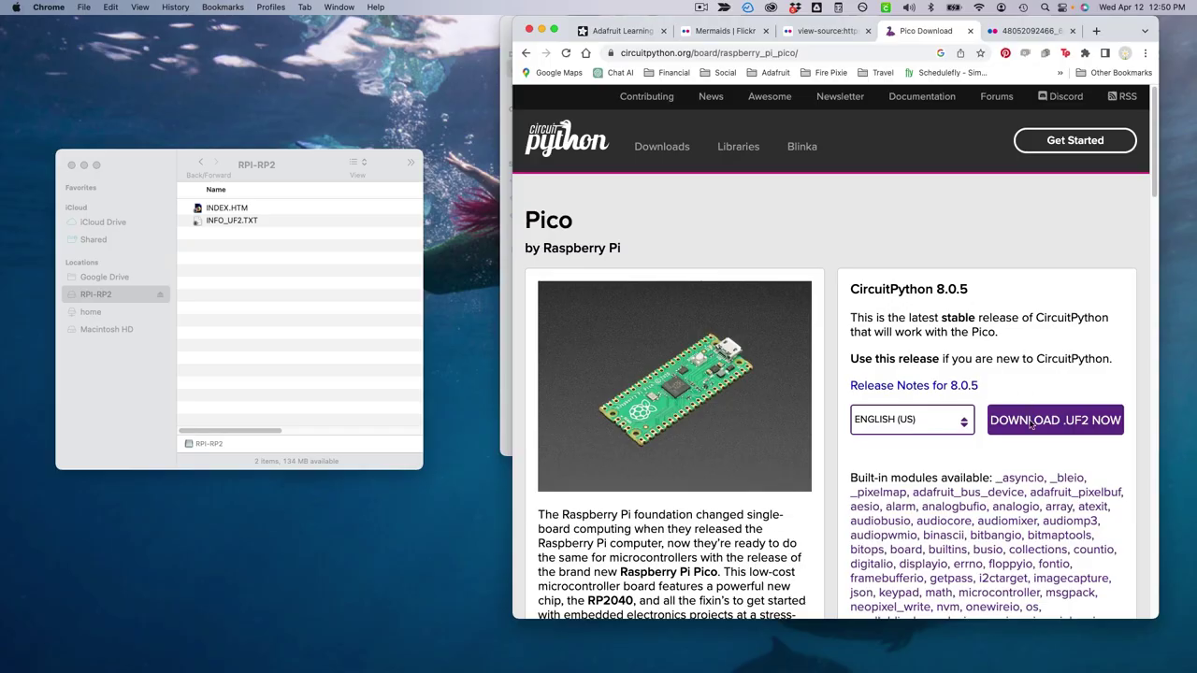
# Download the English (US) CircuitPython 8.0.5 UF2 file for the Pico and copy it onto the RPI-RP2 drive.
pyautogui.click(1032, 423)
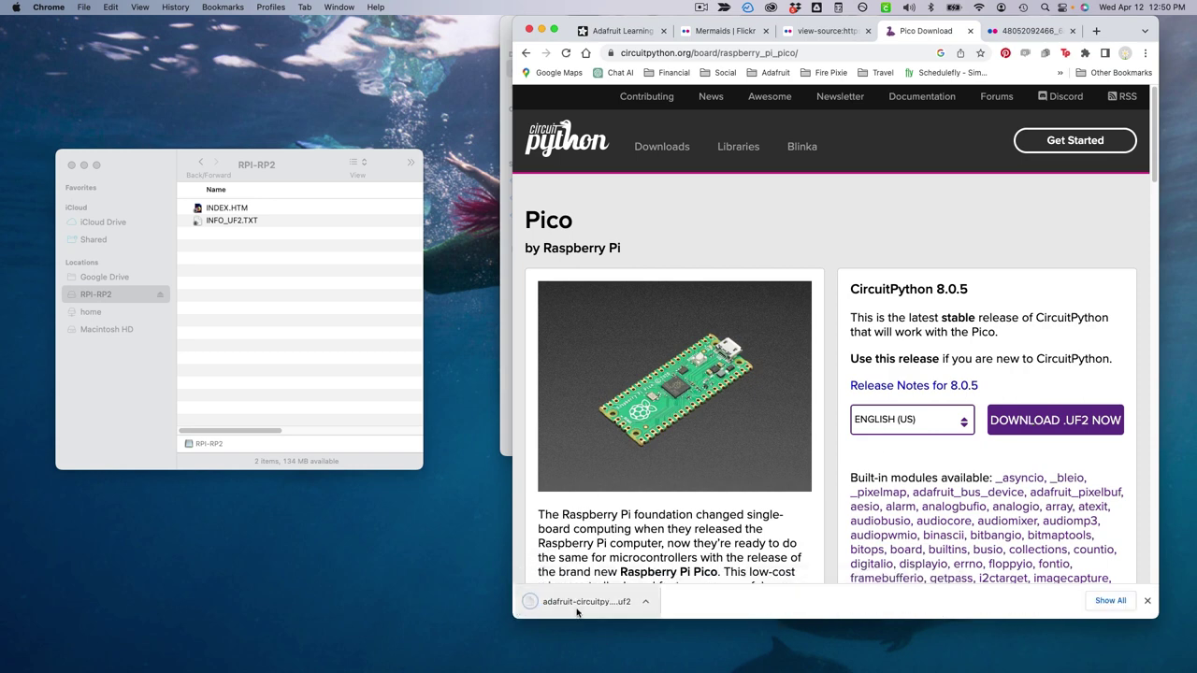
pyautogui.moveTo(101, 288); pyautogui.dragTo(101, 292)
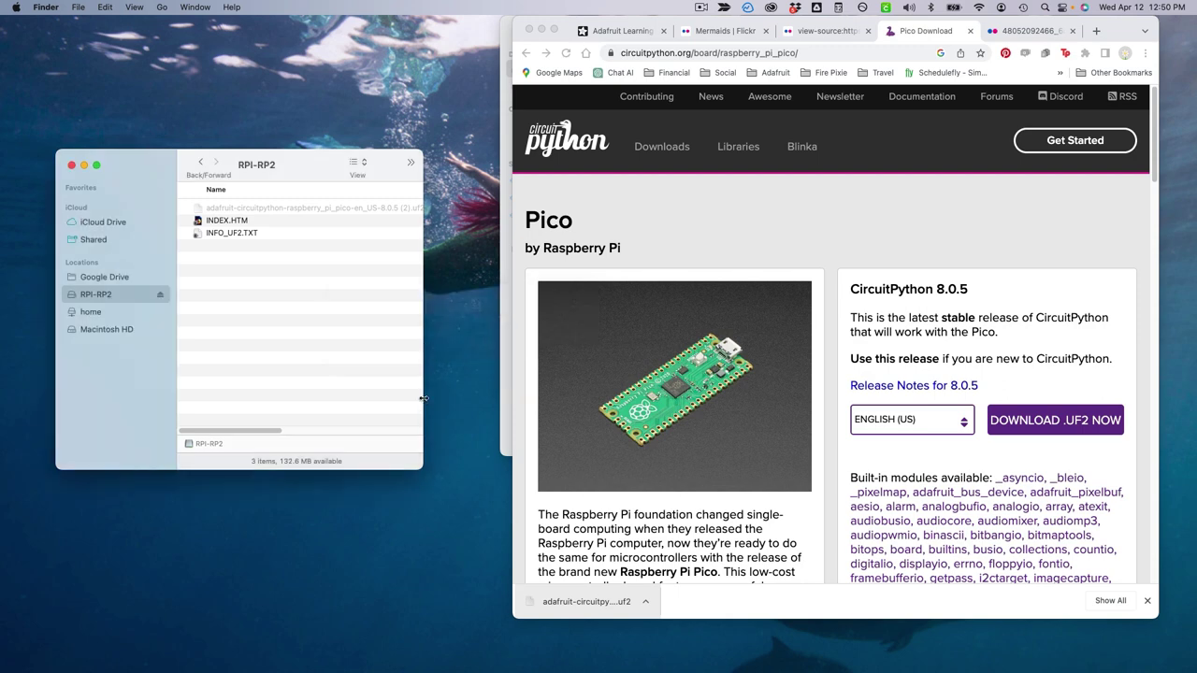
pyautogui.click(634, 251)
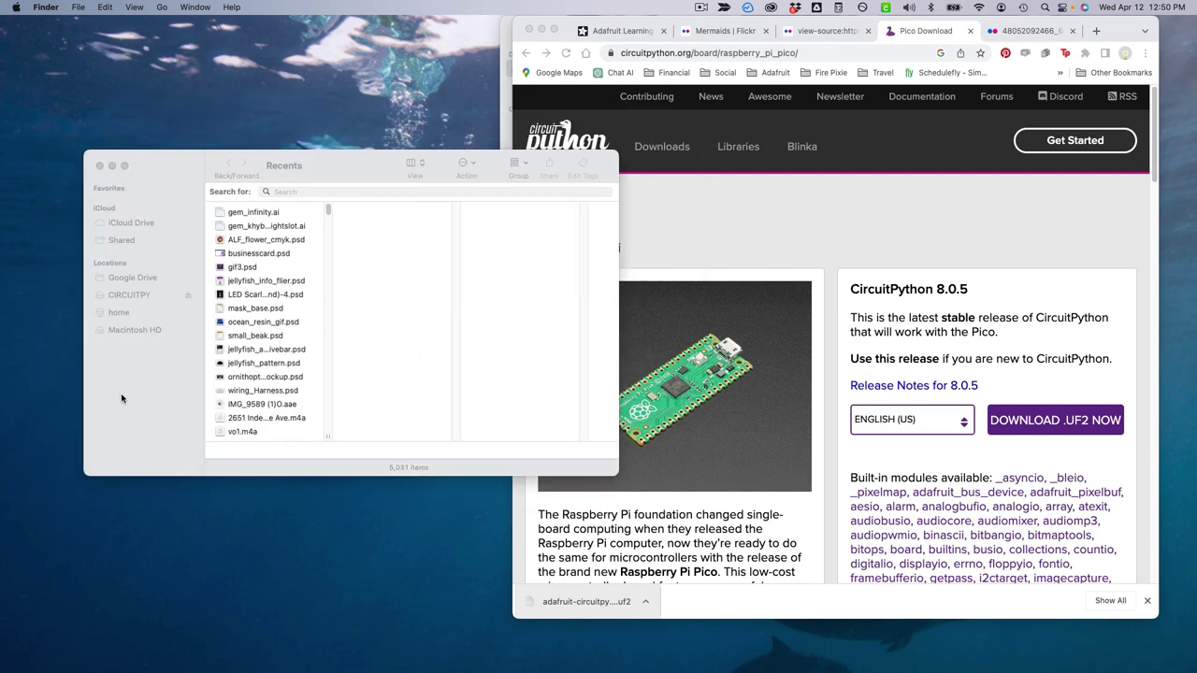
# Show the contents of the CIRCUITPY drive and open its settings.toml file for editing.
pyautogui.click(120, 398)
pyautogui.click(131, 298)
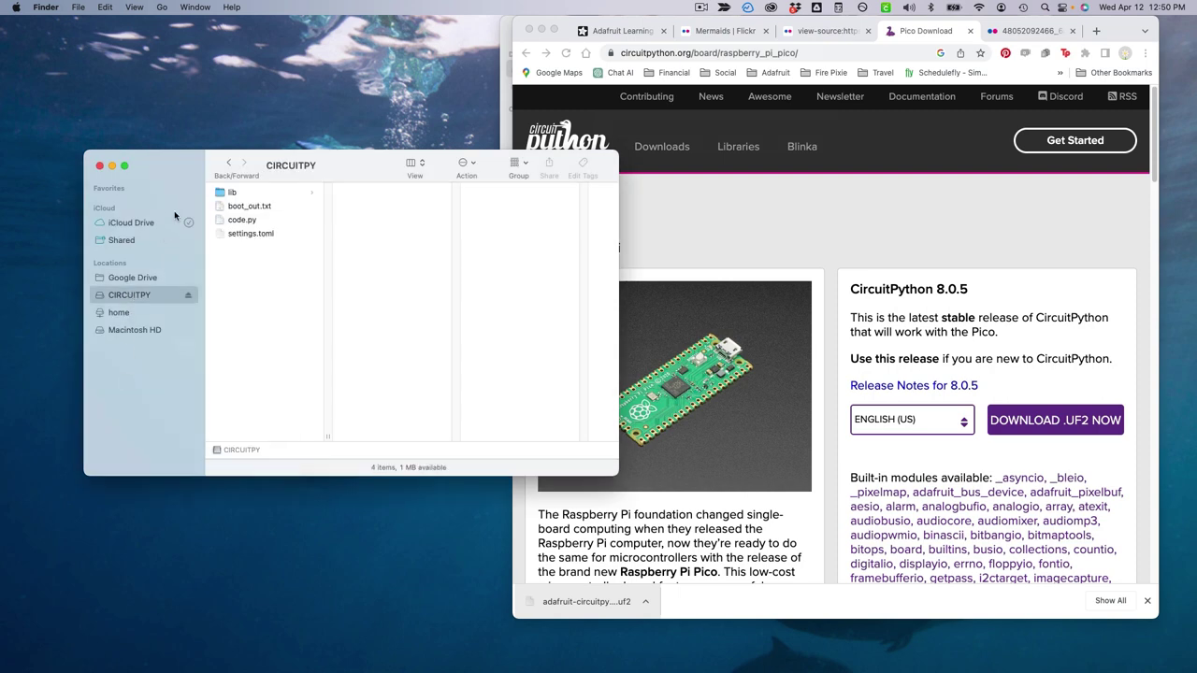
pyautogui.click(251, 236)
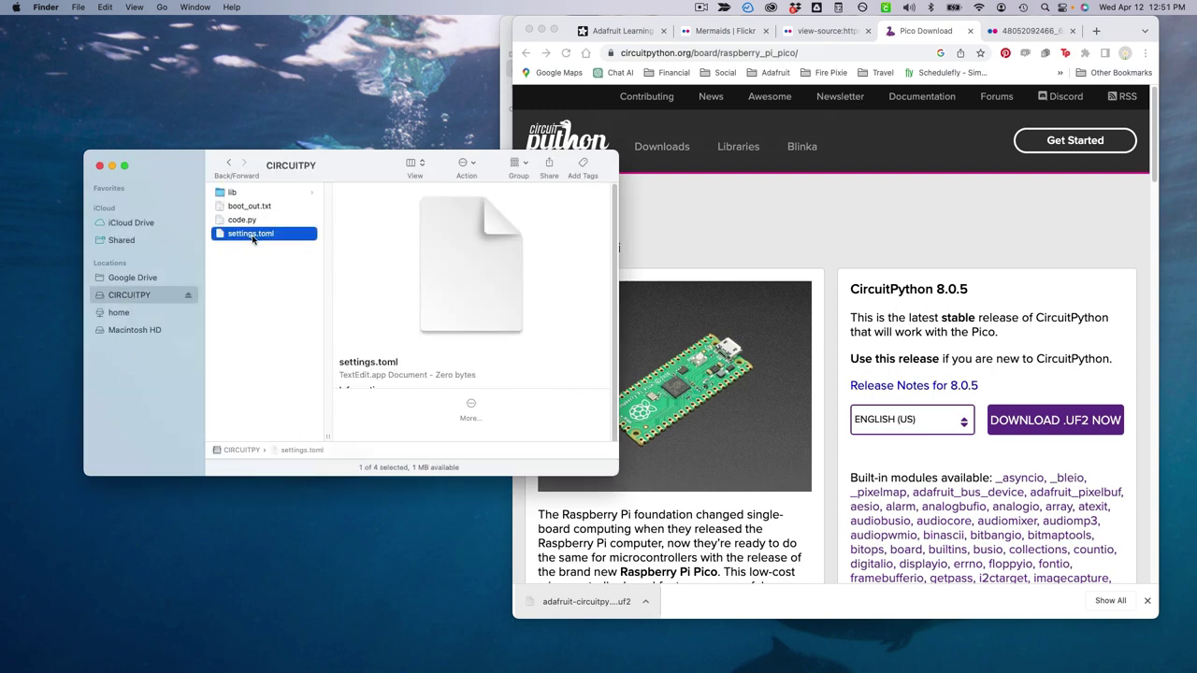
pyautogui.rightClick(252, 238)
pyautogui.click(271, 243)
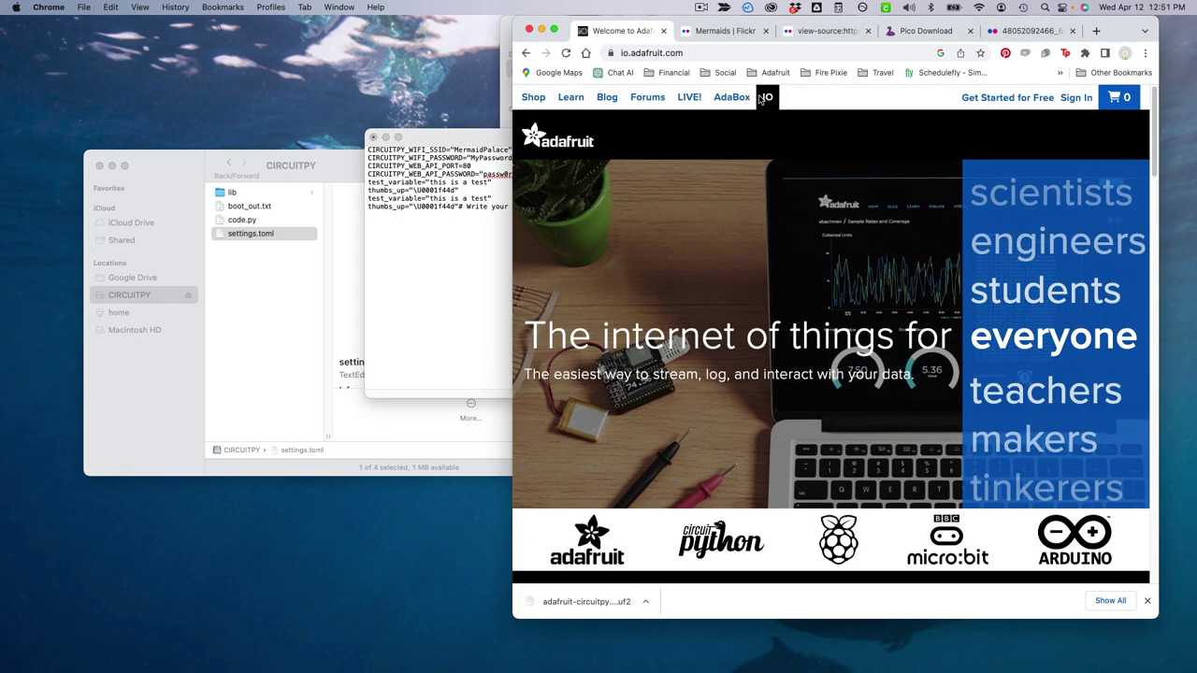
# Sign in to Adafruit IO and copy the account username from the Adafruit IO key details.
pyautogui.click(1076, 98)
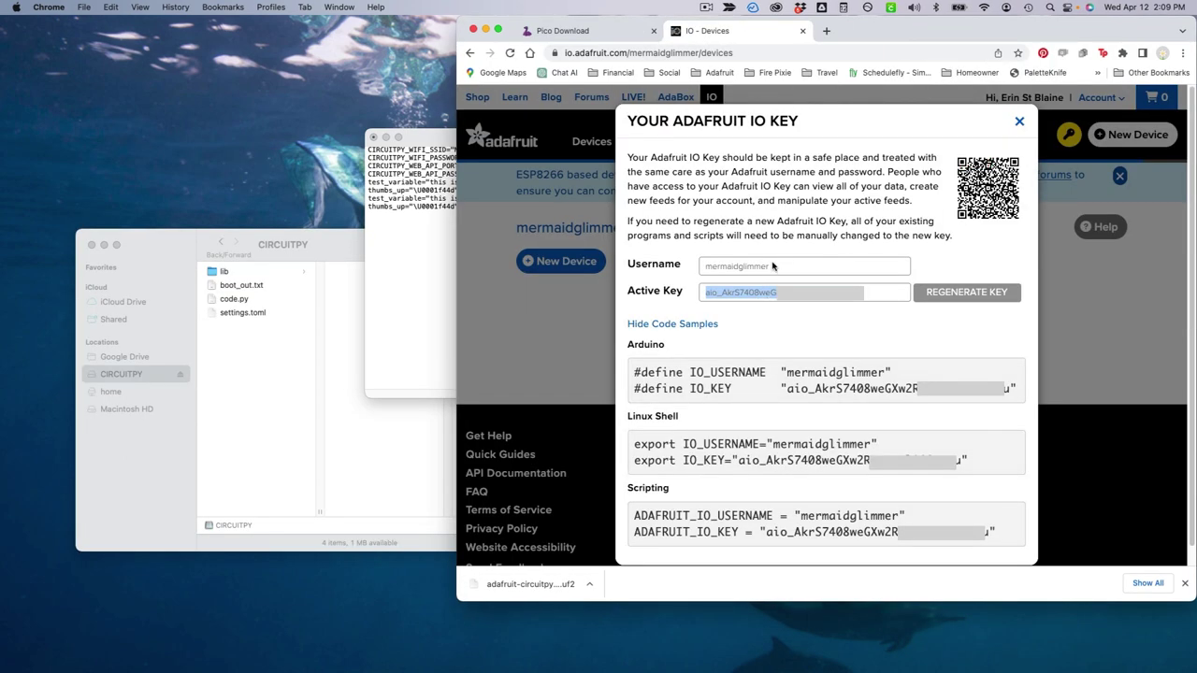
pyautogui.doubleClick(775, 267)
pyautogui.press('super+c')
# Add an aio_username line with the copied username in quotes below the CIRCUITPY_WEB_API_PASSWORD line in settings.toml.
pyautogui.click(442, 241)
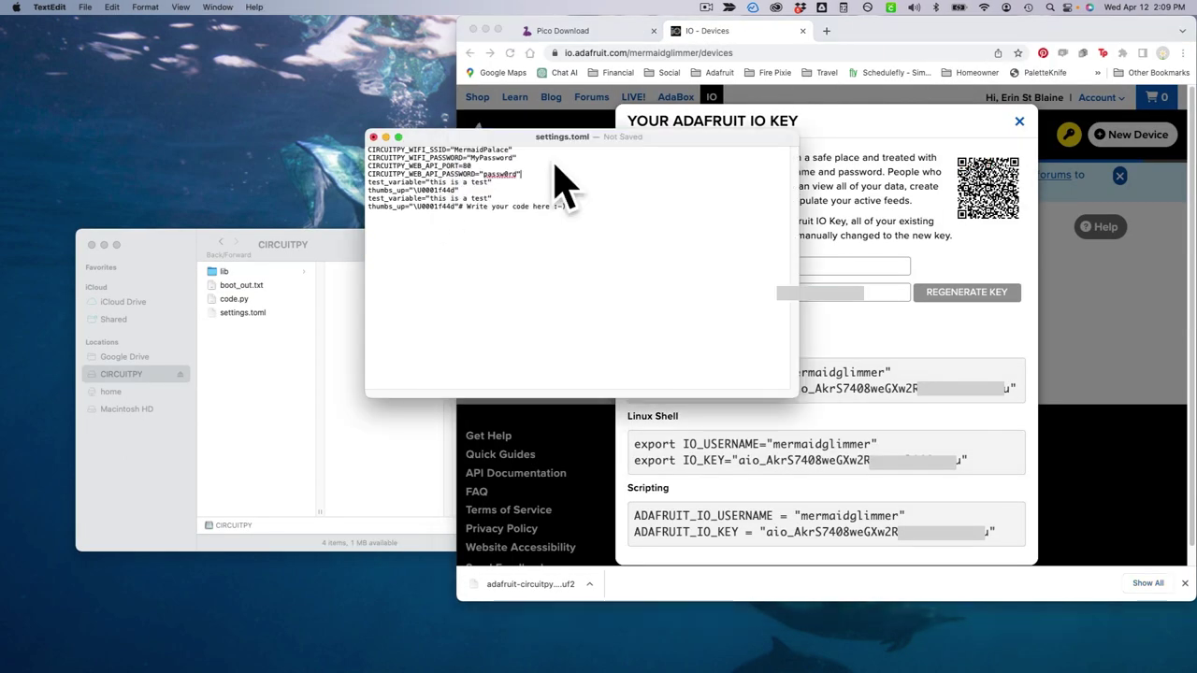
pyautogui.click(548, 179)
pyautogui.press('Return')
pyautogui.write('aio_user')
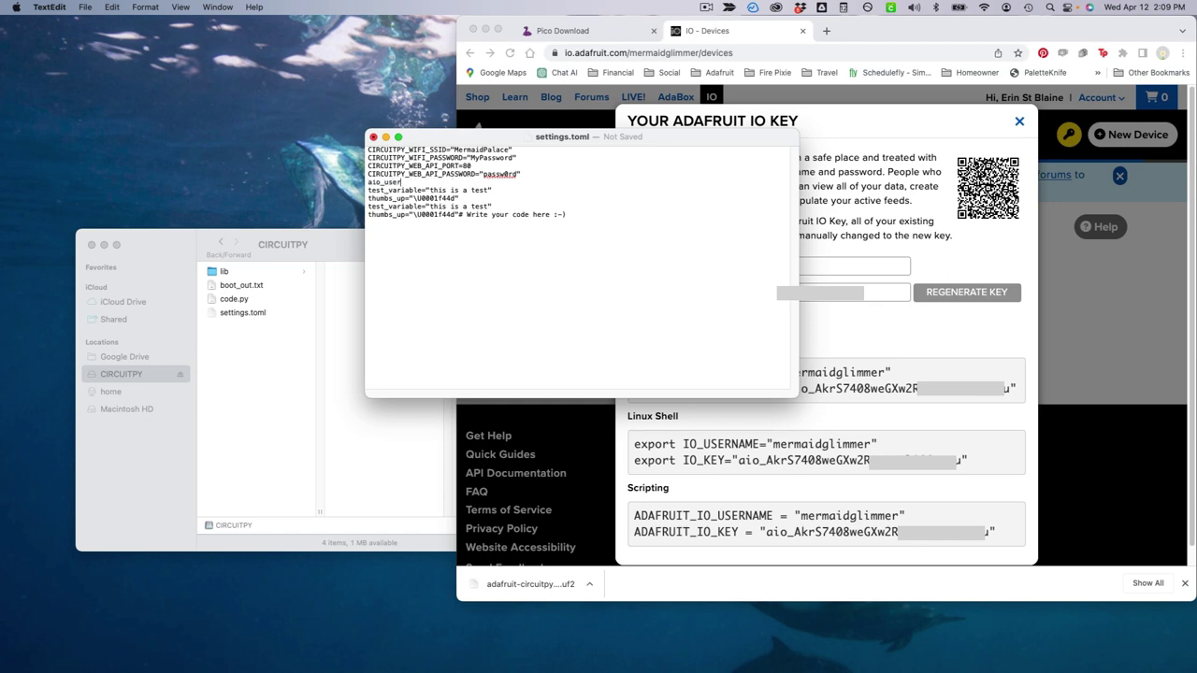
pyautogui.write('name = "')
pyautogui.press('super+v')
pyautogui.write('"')
# Add an aio_key line below aio_username in settings.toml, with the active Adafruit IO key copied from the browser in quotes.
pyautogui.press('Return')
pyautogui.write('aio')
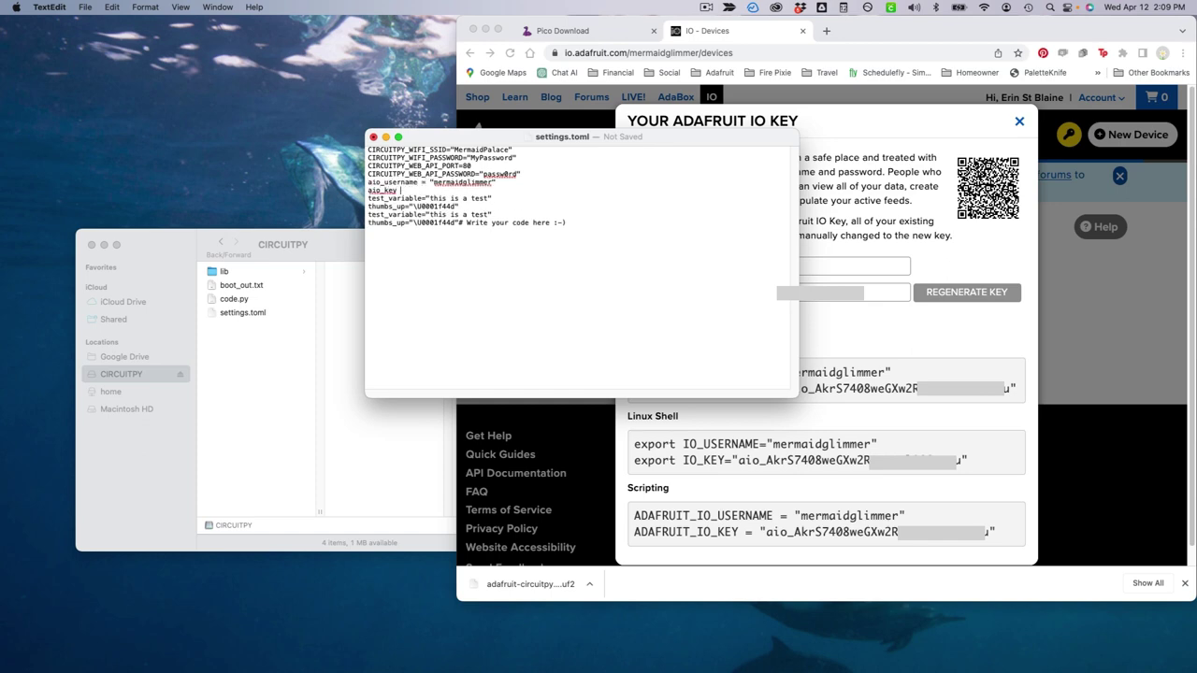
pyautogui.write('_key = "')
pyautogui.press('super+Tab')
pyautogui.press('Tab')
pyautogui.press('super+c')
pyautogui.press('super+Tab')
pyautogui.press('super+v')
pyautogui.write('"')
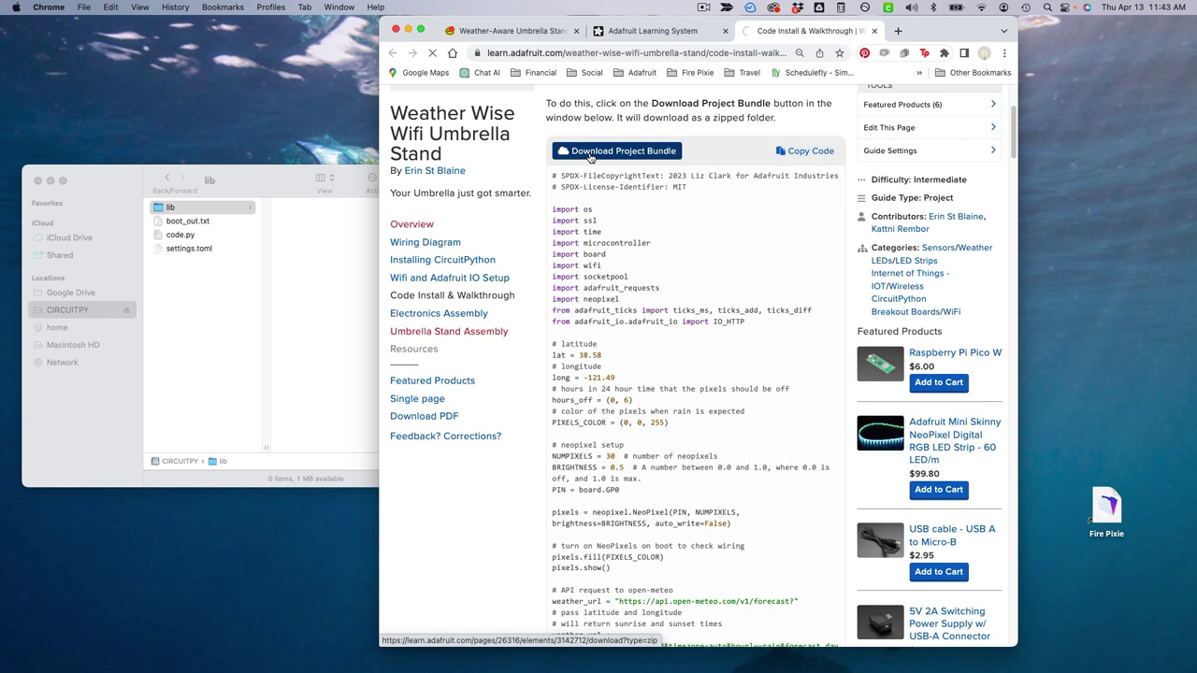
# Download the project bundle from the Code Install & Walkthrough page and expand its CircuitPython 8.x folder in Downloads.
pyautogui.click(590, 157)
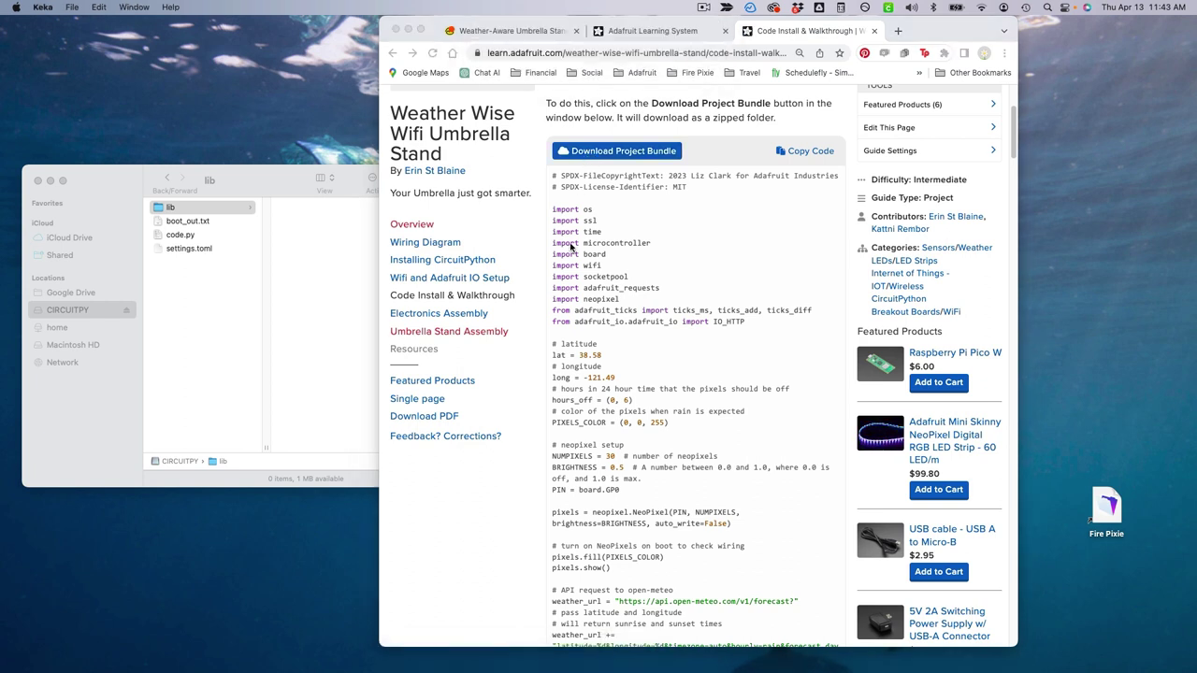
pyautogui.click(155, 237)
pyautogui.click(165, 273)
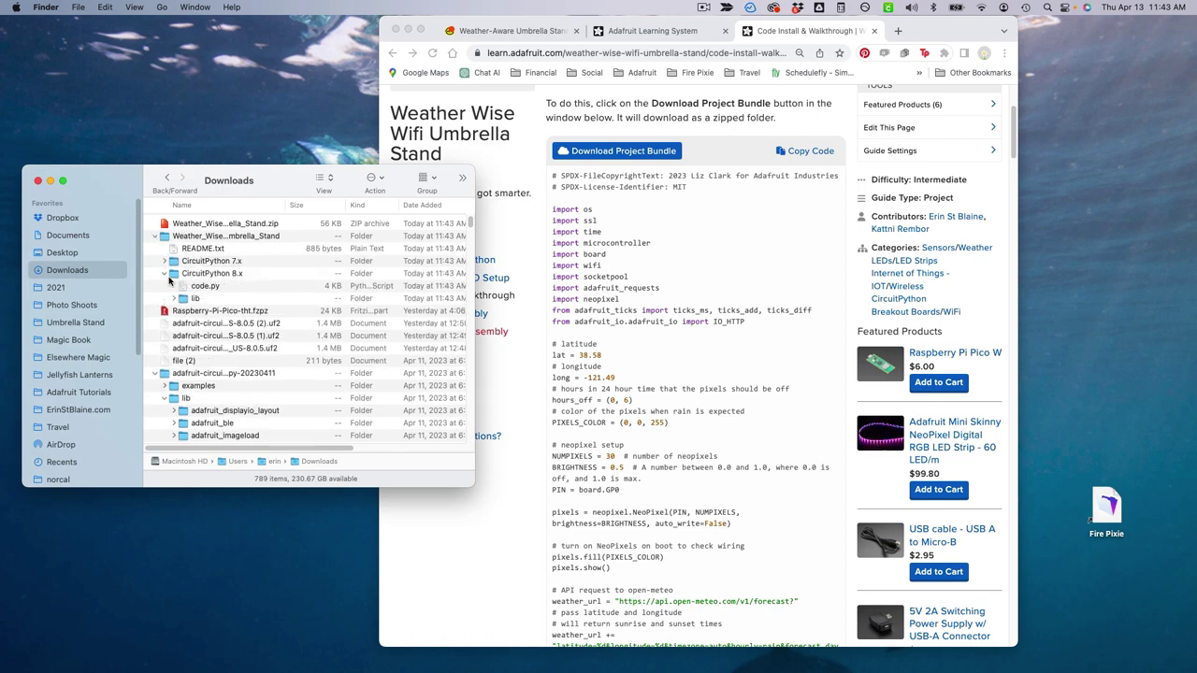
# Copy code.py and the lib folder from the bundle's CircuitPython 8.x folder to the CIRCUITPY drive, replacing the existing items.
pyautogui.click(192, 286)
pyautogui.keyDown('super'); pyautogui.click(194, 297); pyautogui.keyUp('super')
pyautogui.rightClick(194, 297)
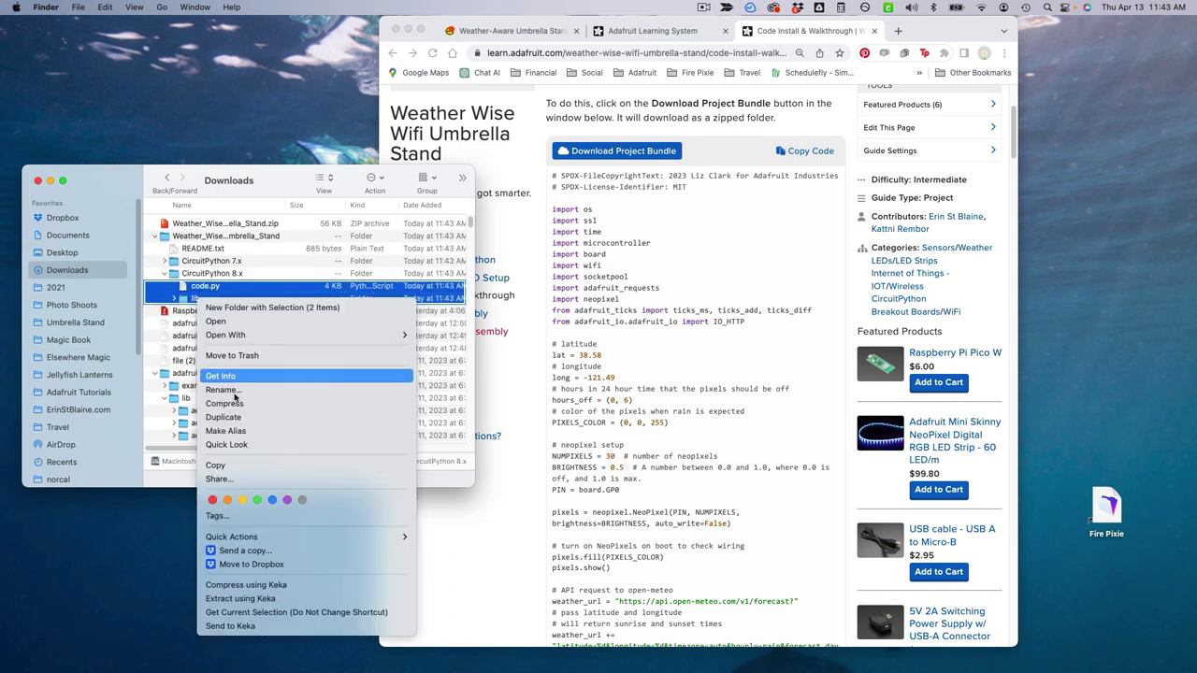
pyautogui.click(224, 465)
pyautogui.scroll(-5, 39, 357)
pyautogui.click(67, 420)
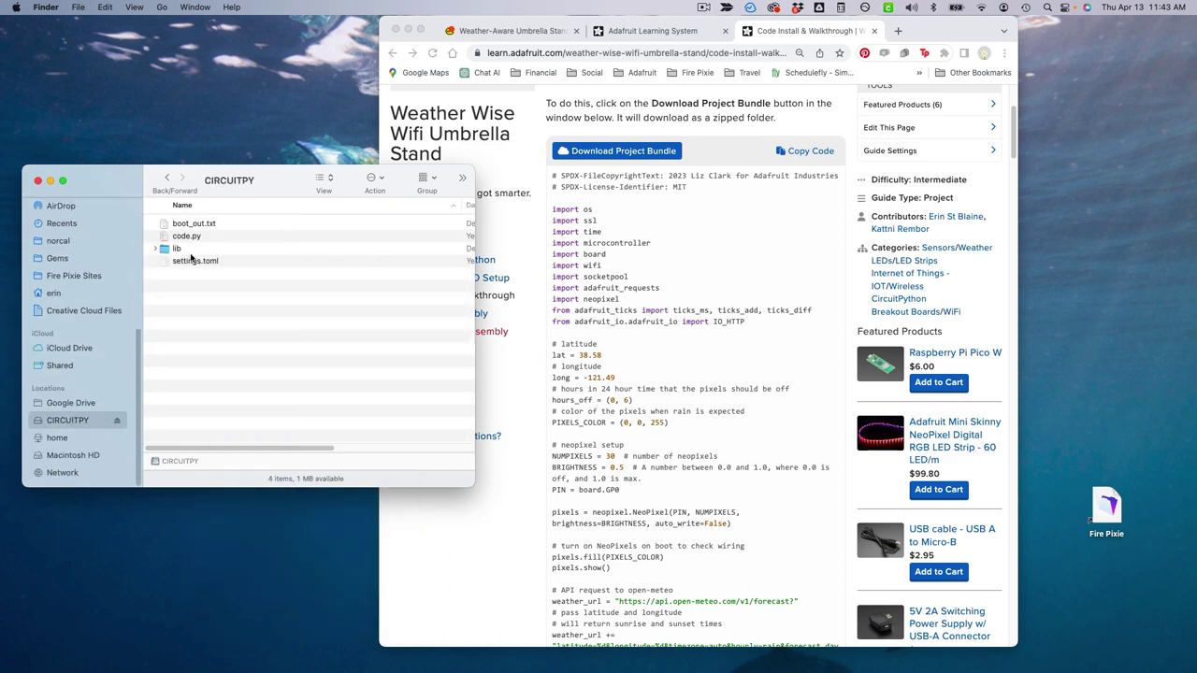
pyautogui.press('super+v')
pyautogui.press('Return')
pyautogui.press('Return')
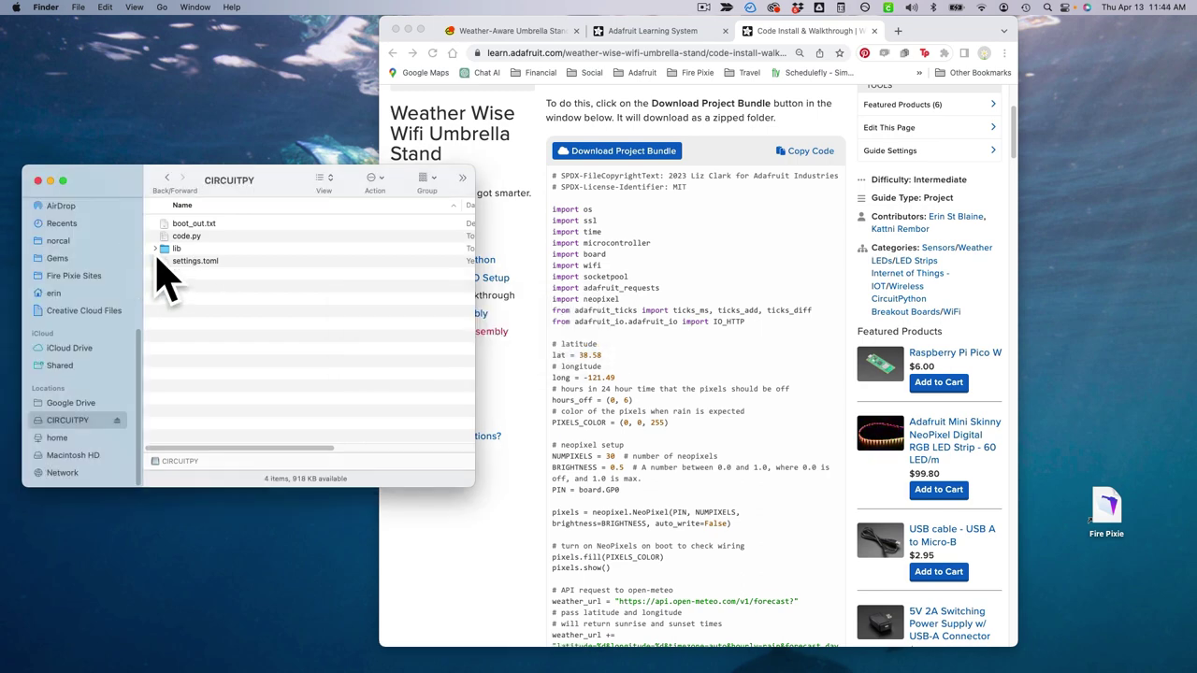
# Expand the lib folder on the CIRCUITPY drive and open code.py in the Mu editor, dismissing the security warning.
pyautogui.click(156, 250)
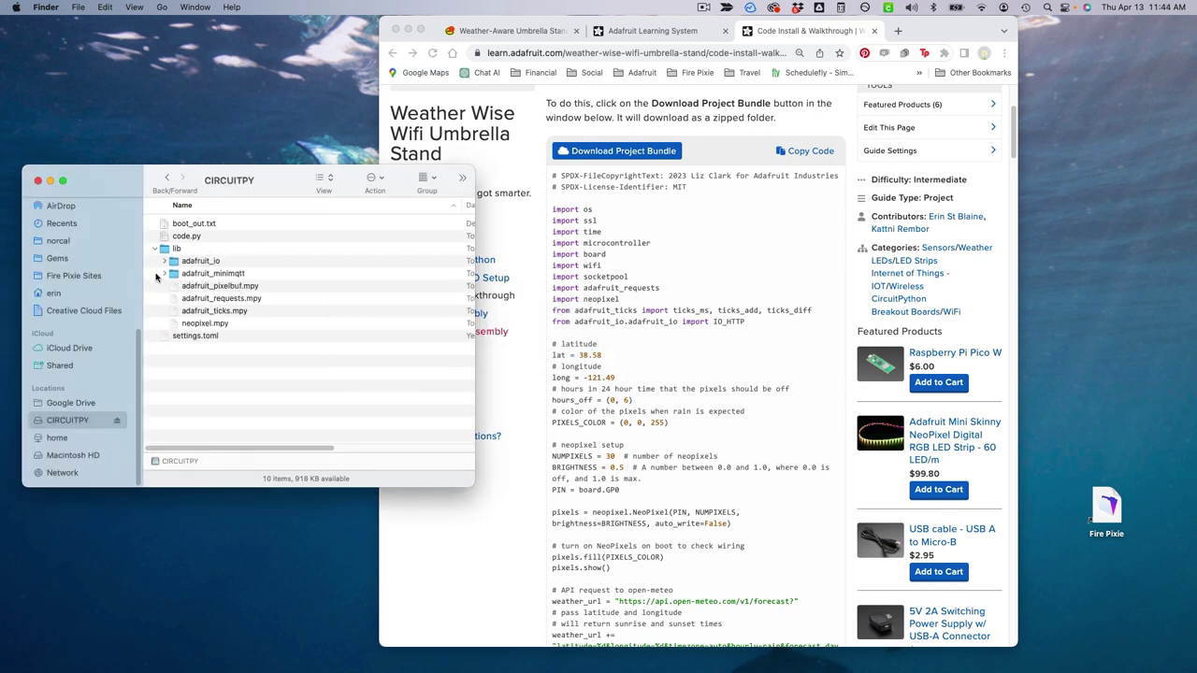
pyautogui.click(174, 236)
pyautogui.rightClick(174, 237)
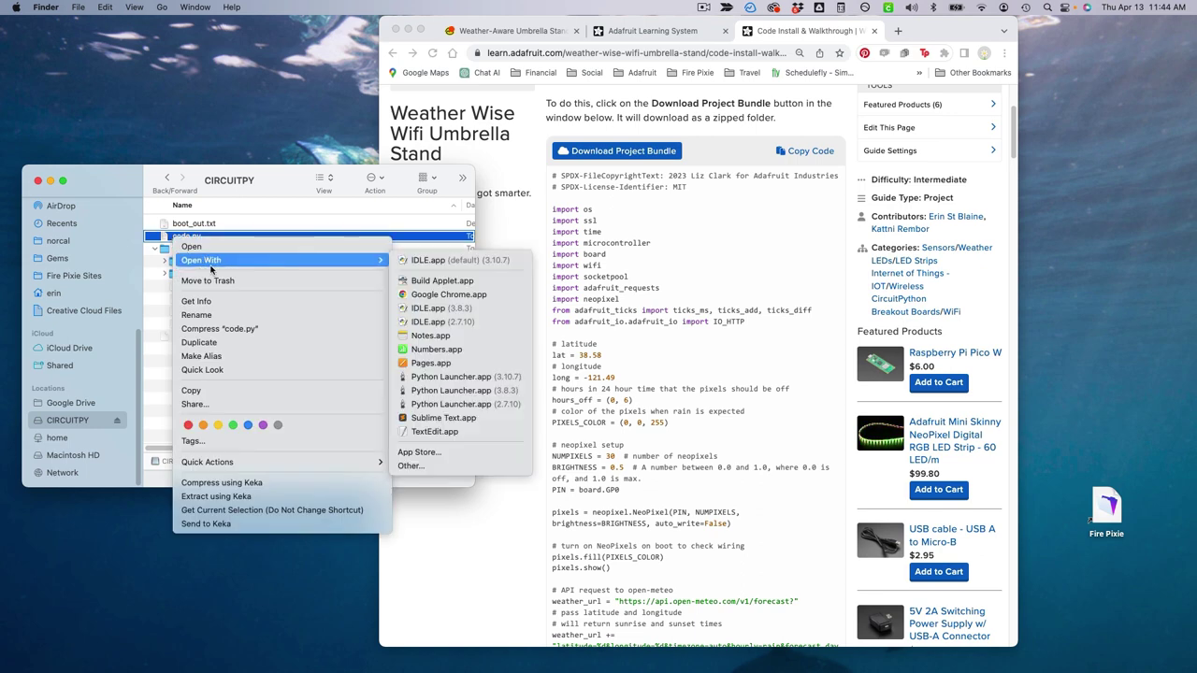
pyautogui.click(358, 247)
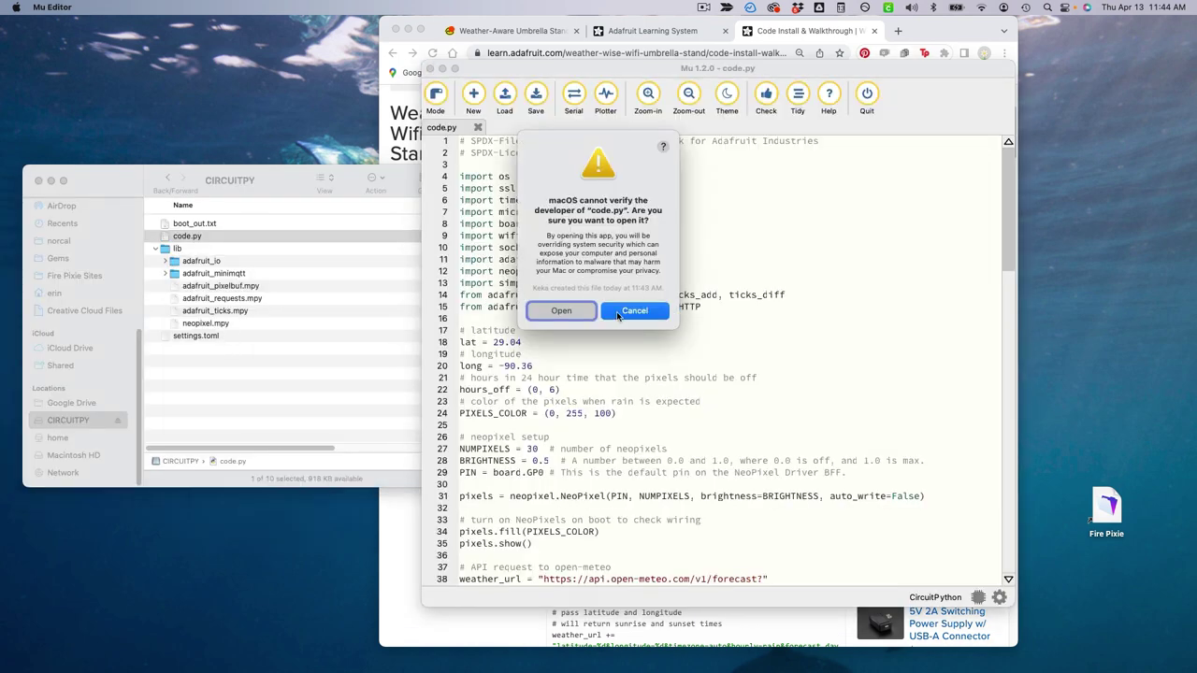
pyautogui.click(619, 313)
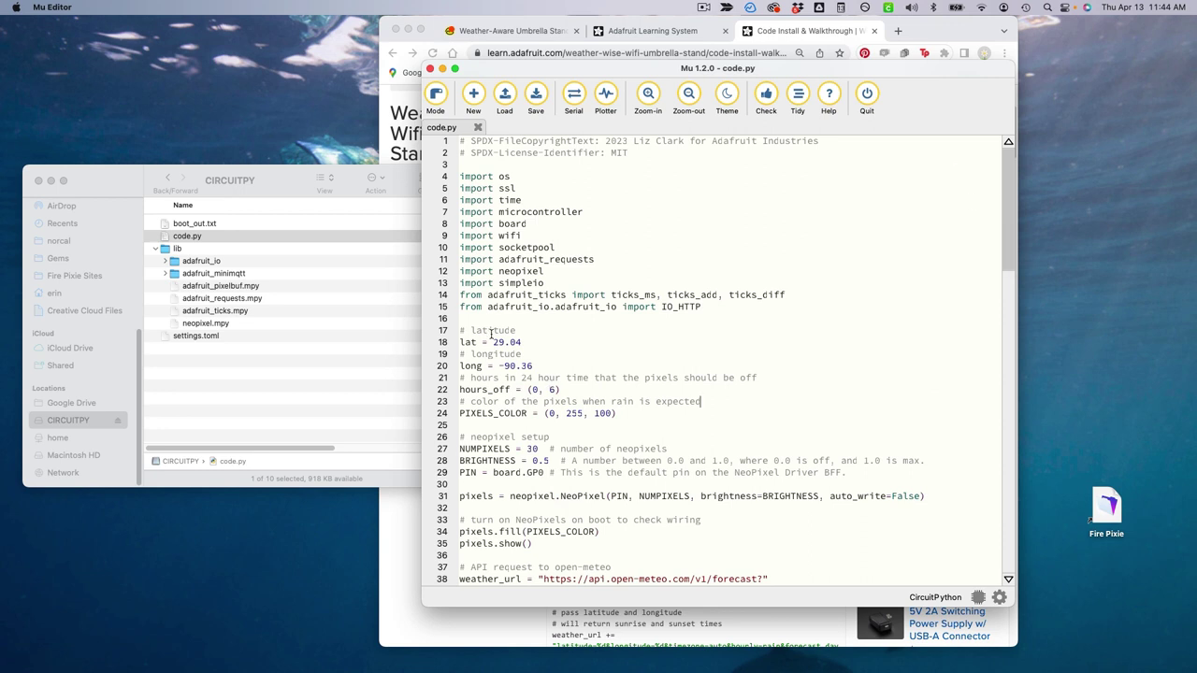
# Review the longitude, PIXELS_COLOR and NUMPIXELS values near the beginning of code.py.
pyautogui.moveTo(504, 365); pyautogui.dragTo(536, 365)
pyautogui.moveTo(545, 414); pyautogui.dragTo(615, 413)
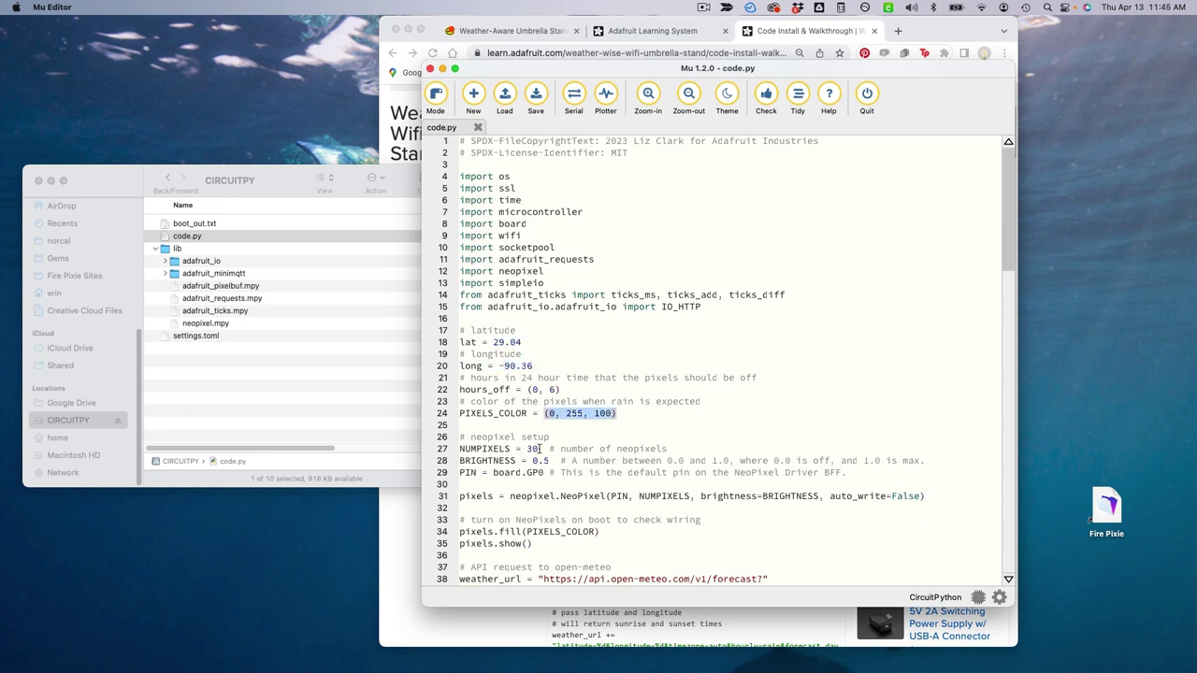
pyautogui.moveTo(540, 449); pyautogui.dragTo(526, 449)
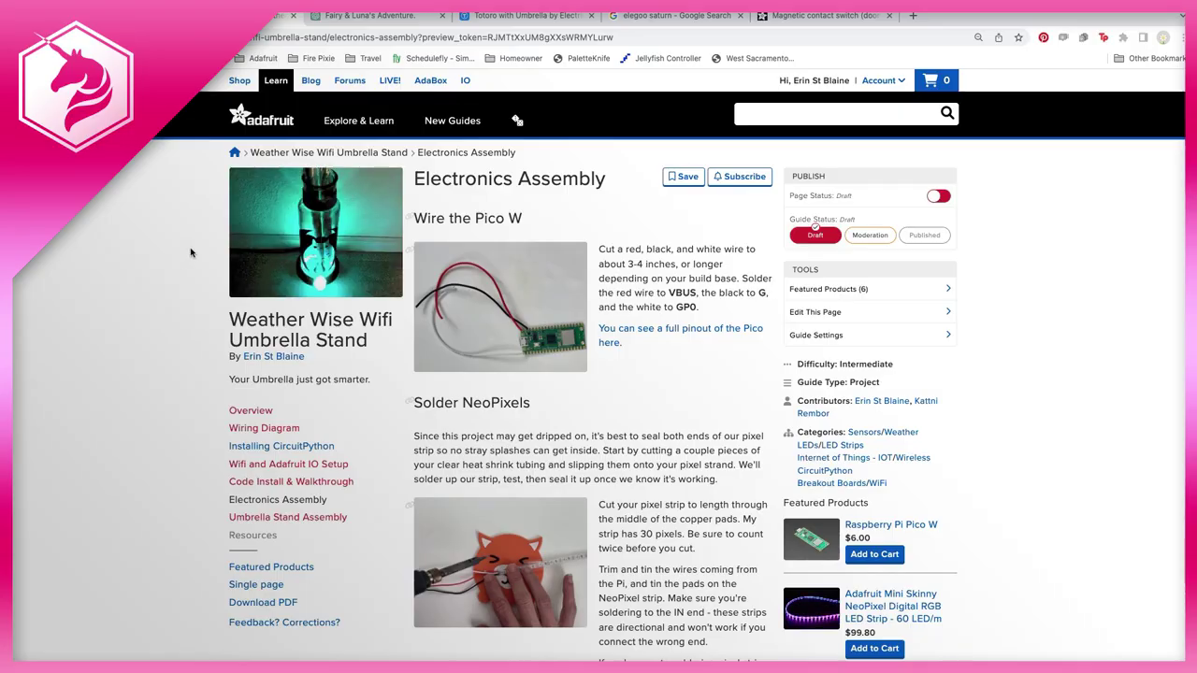
# Switch to the browser and read the Electronics Assembly guide from soldering through testing coordinates to troubleshooting.
pyautogui.scroll(-3, 182, 262)
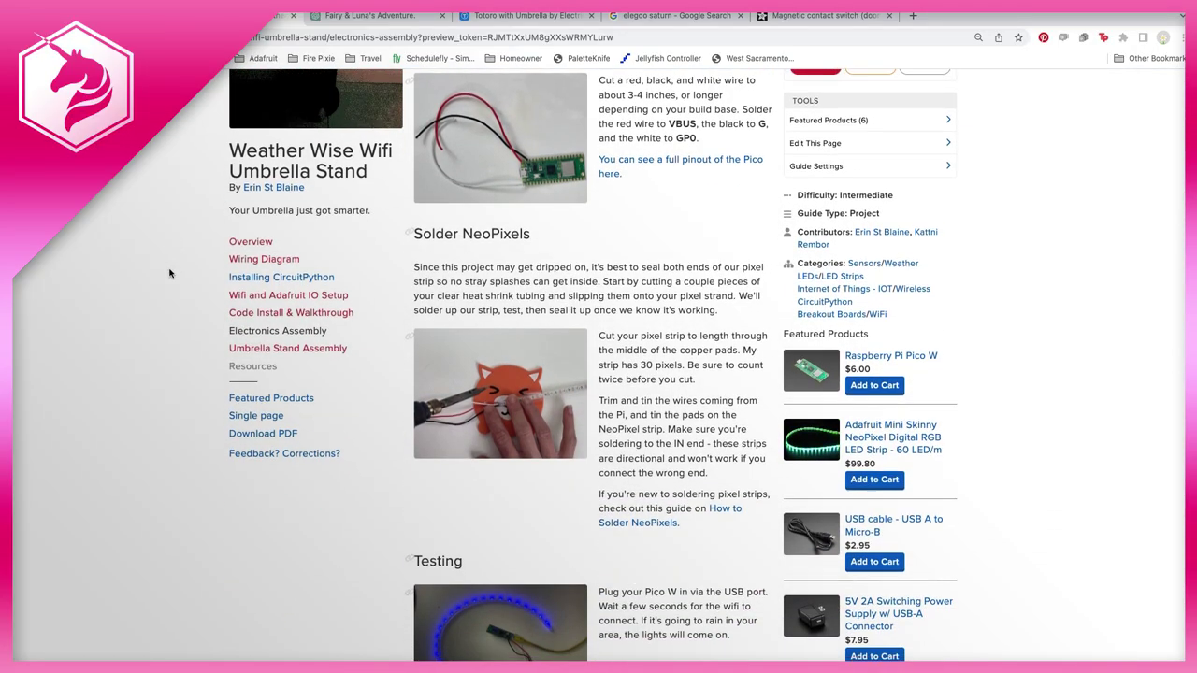
pyautogui.scroll(-7, 170, 273)
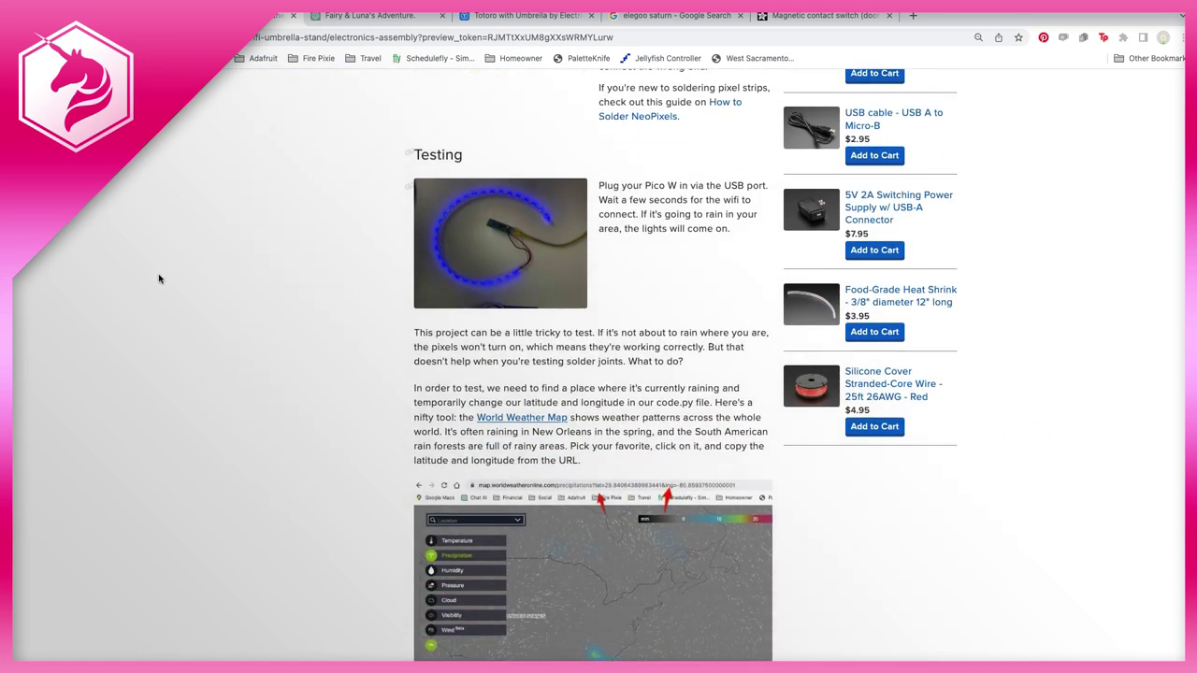
pyautogui.scroll(-9, 154, 280)
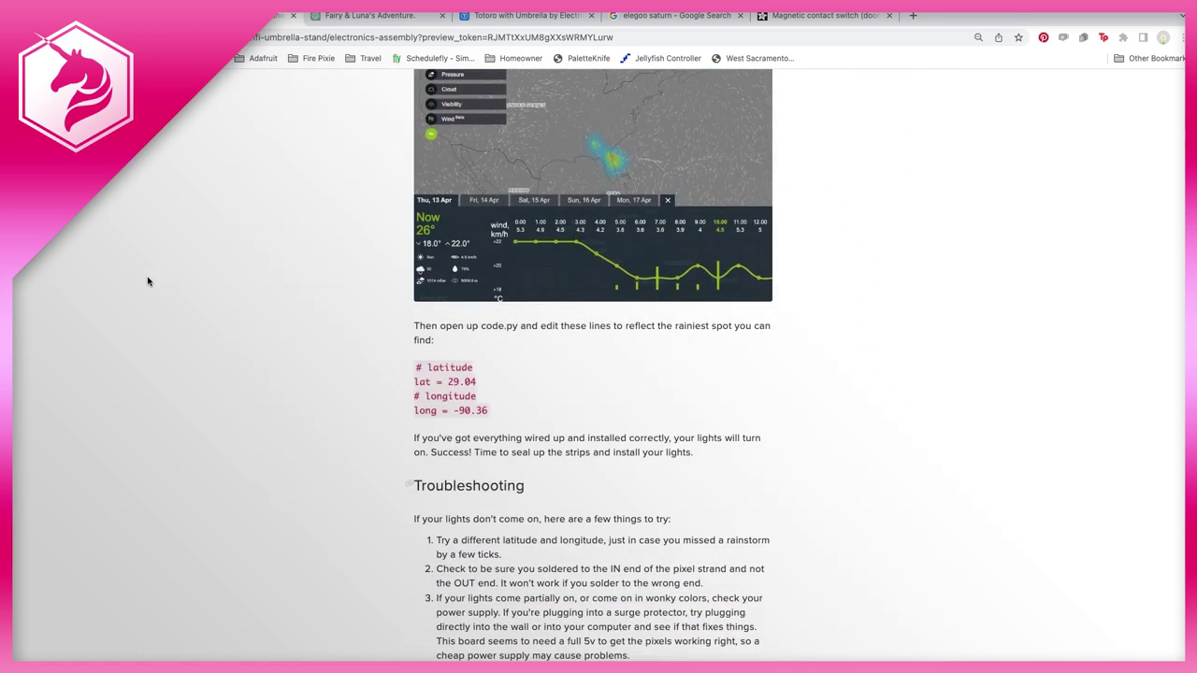